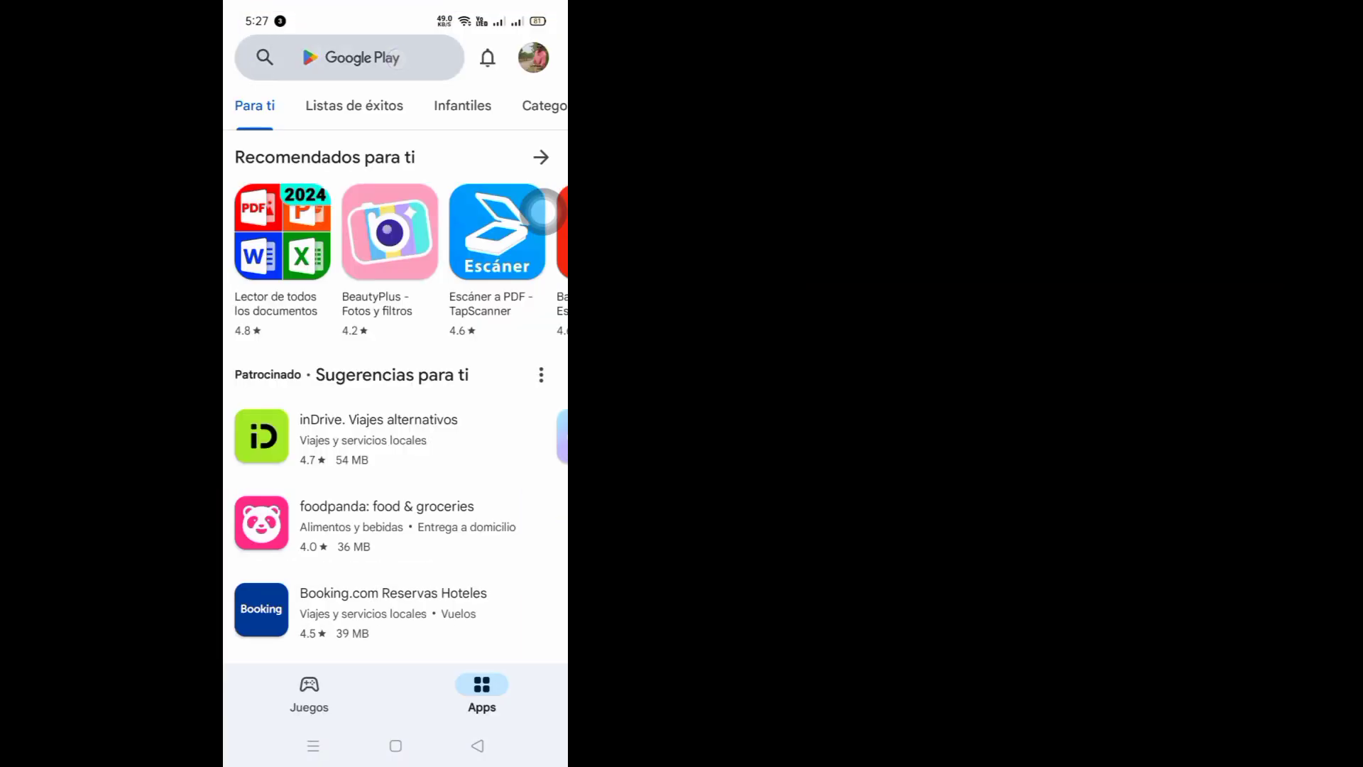
# Search the Play Store for Google Pay, find it unavailable here, and return home.
pyautogui.click(351, 58)
pyautogui.write('google pay')
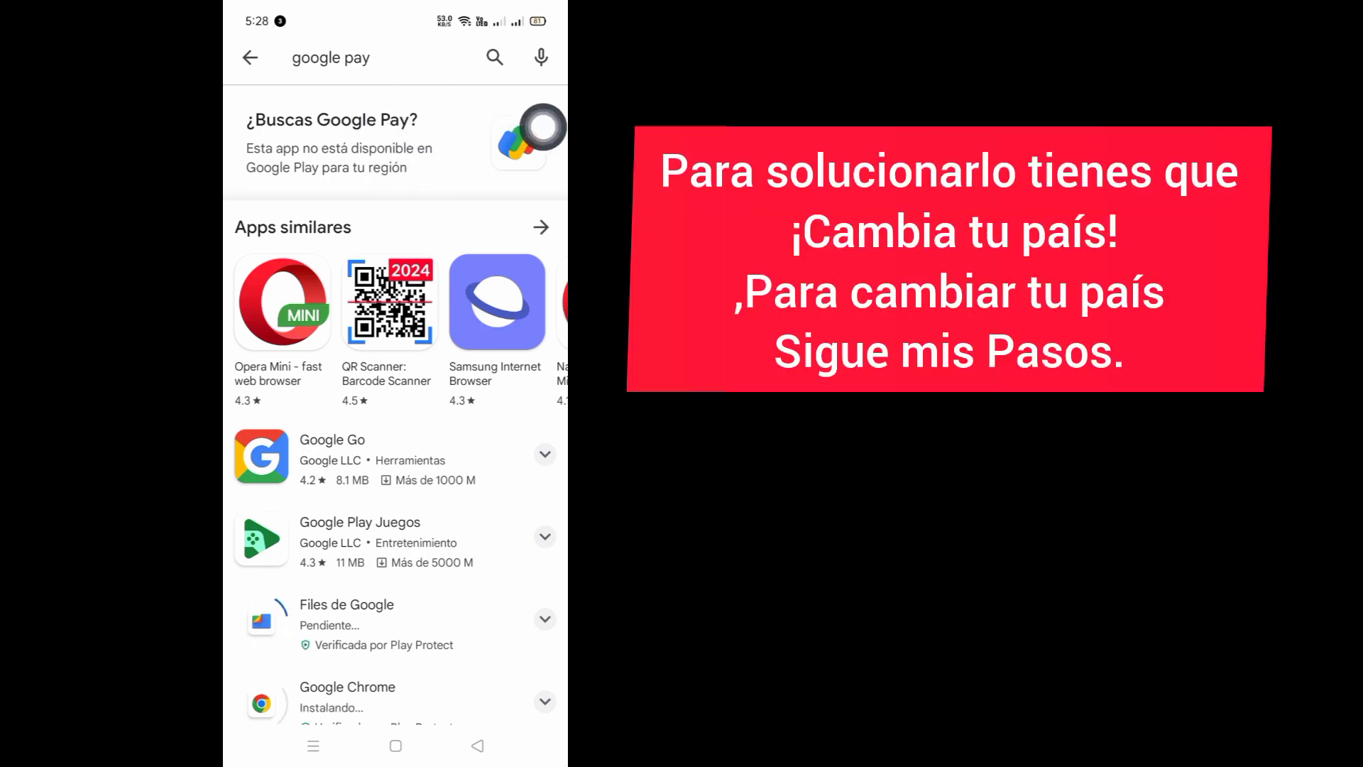
pyautogui.click(395, 745)
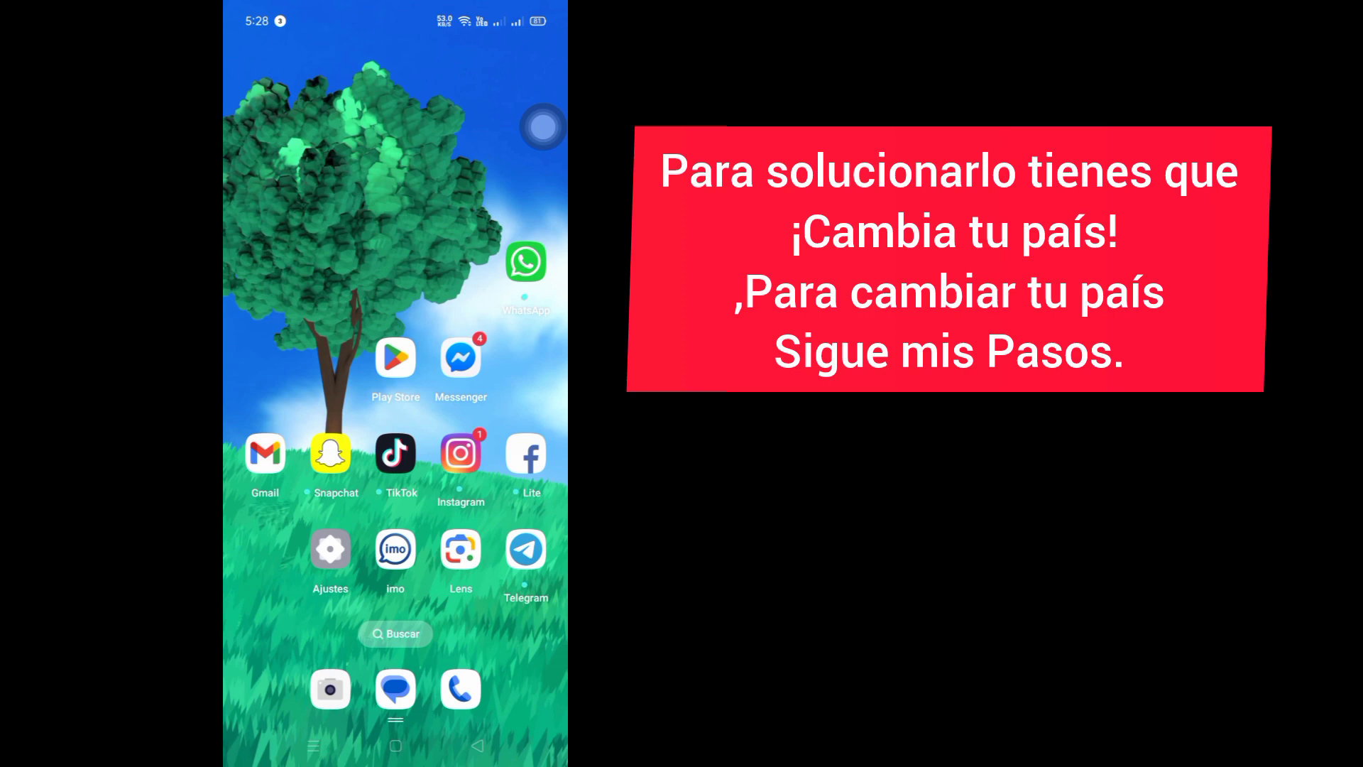
# Reopen the Play Store, view the Recomendados para ti list, and return to the main page.
pyautogui.click(395, 357)
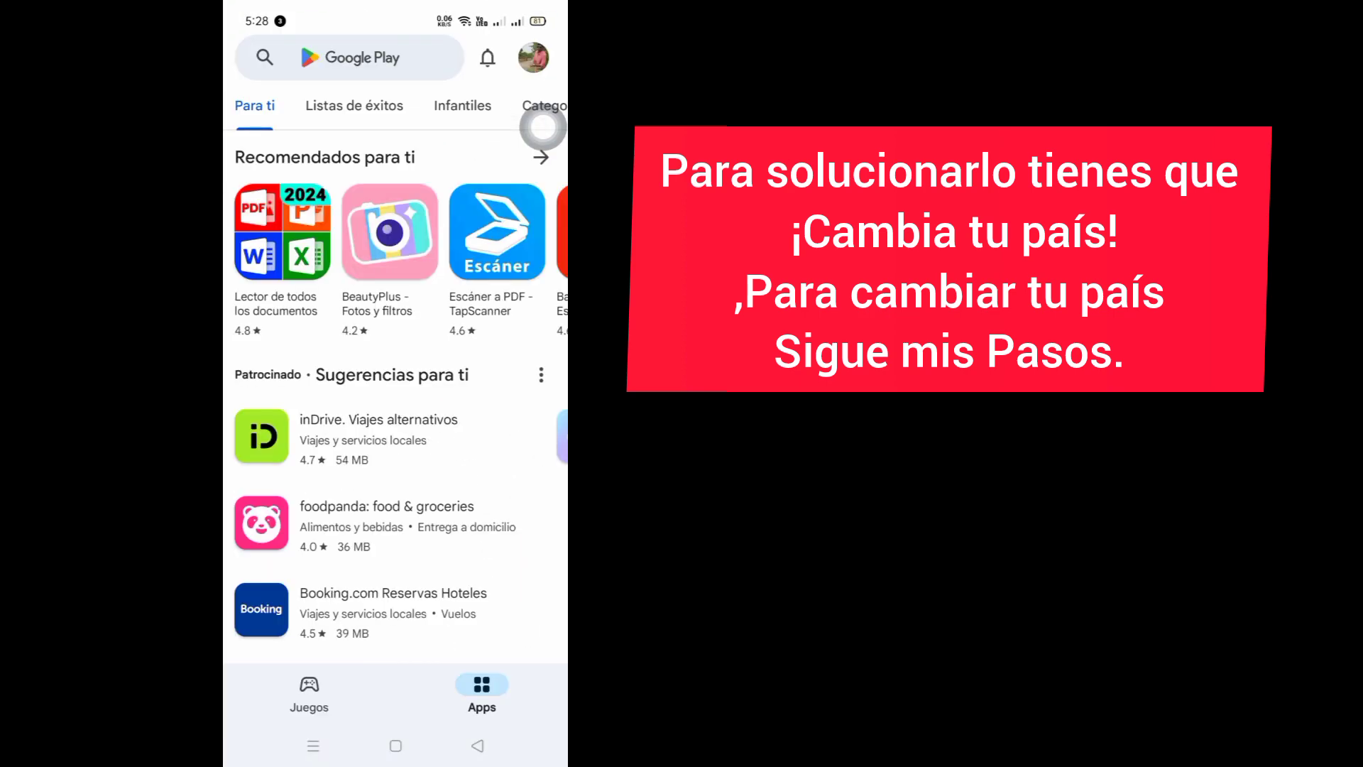
pyautogui.click(539, 157)
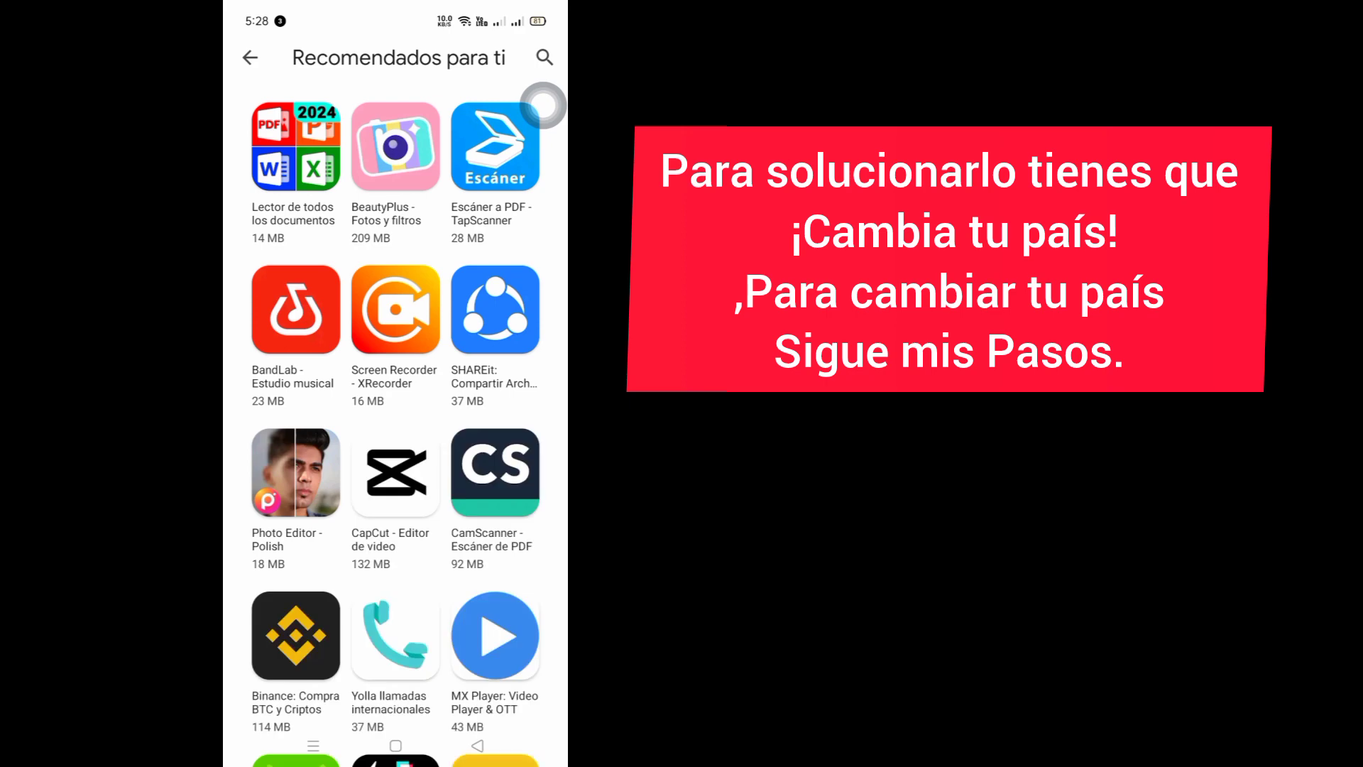
pyautogui.click(249, 56)
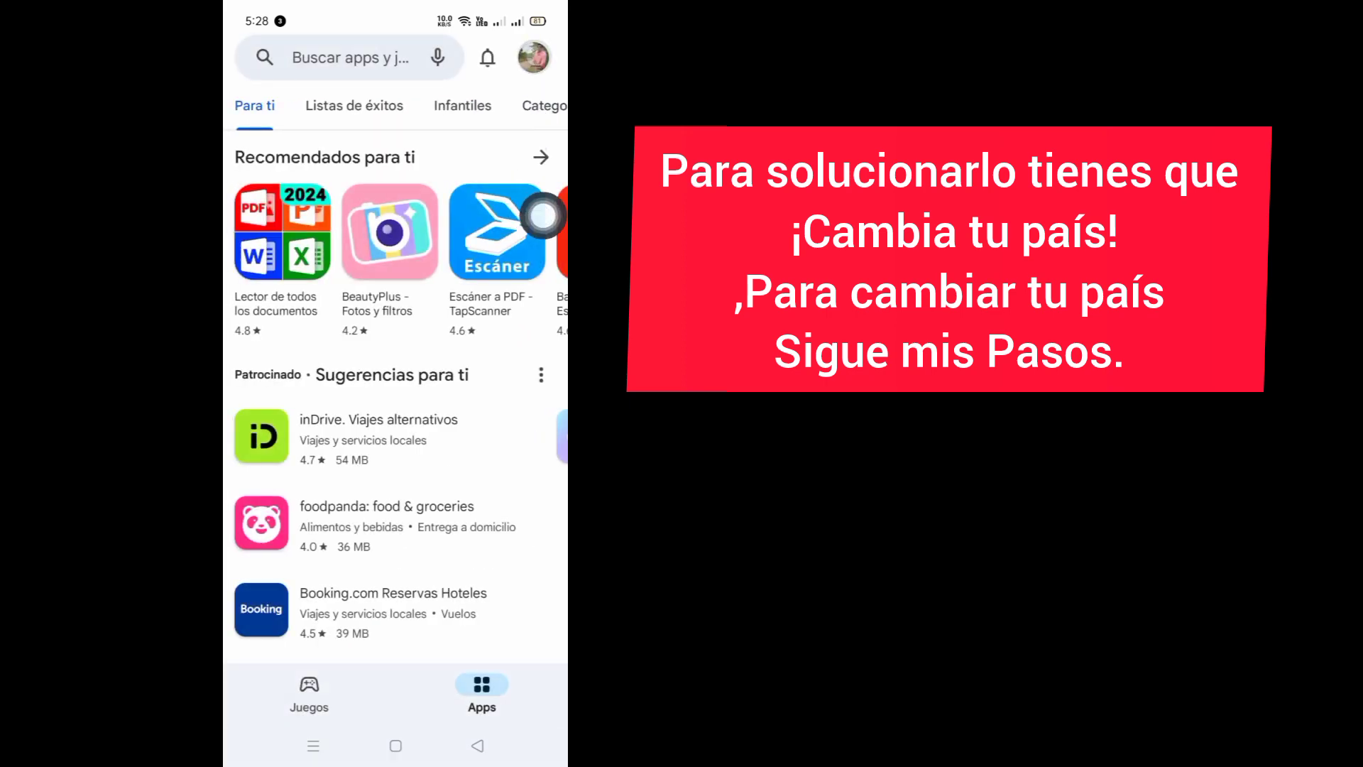
# Go from the profile menu through Pagos y suscripciones to Formas de pago.
pyautogui.click(532, 57)
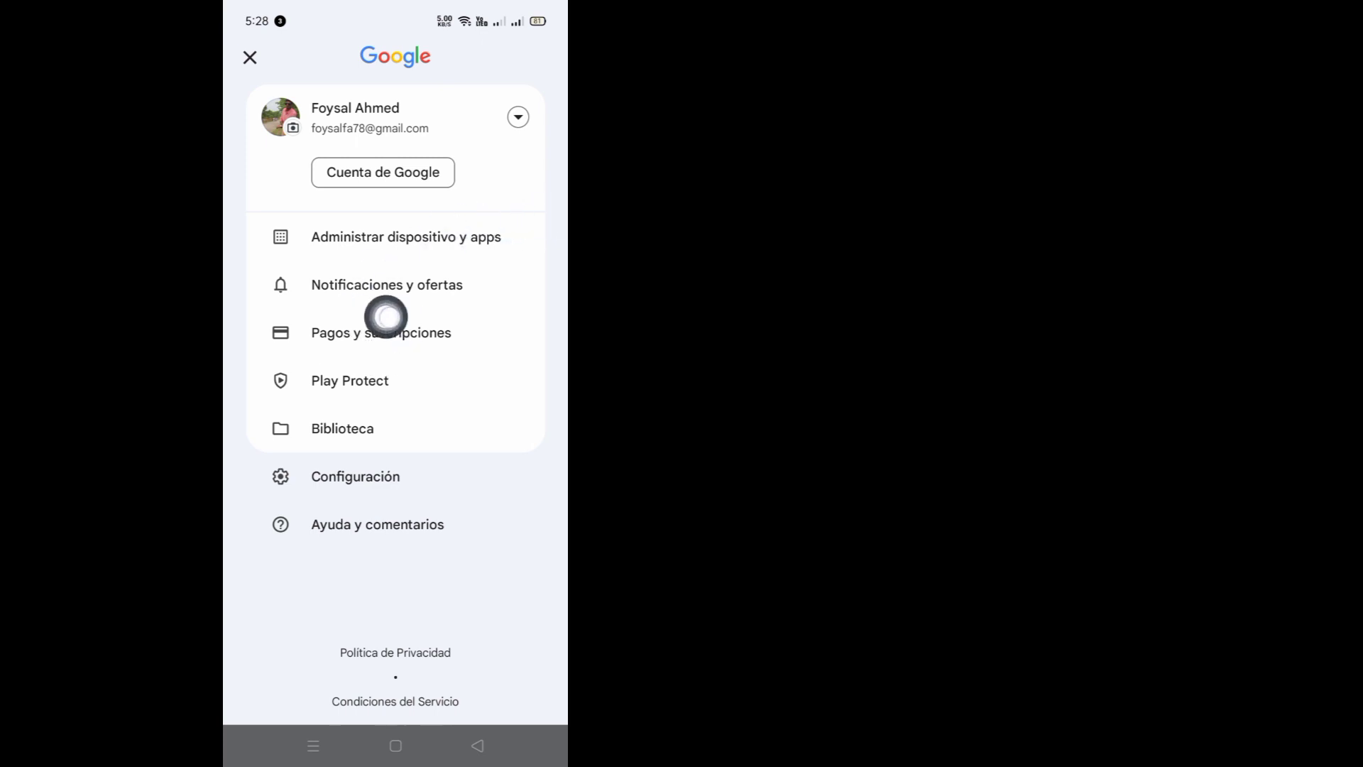
pyautogui.click(385, 324)
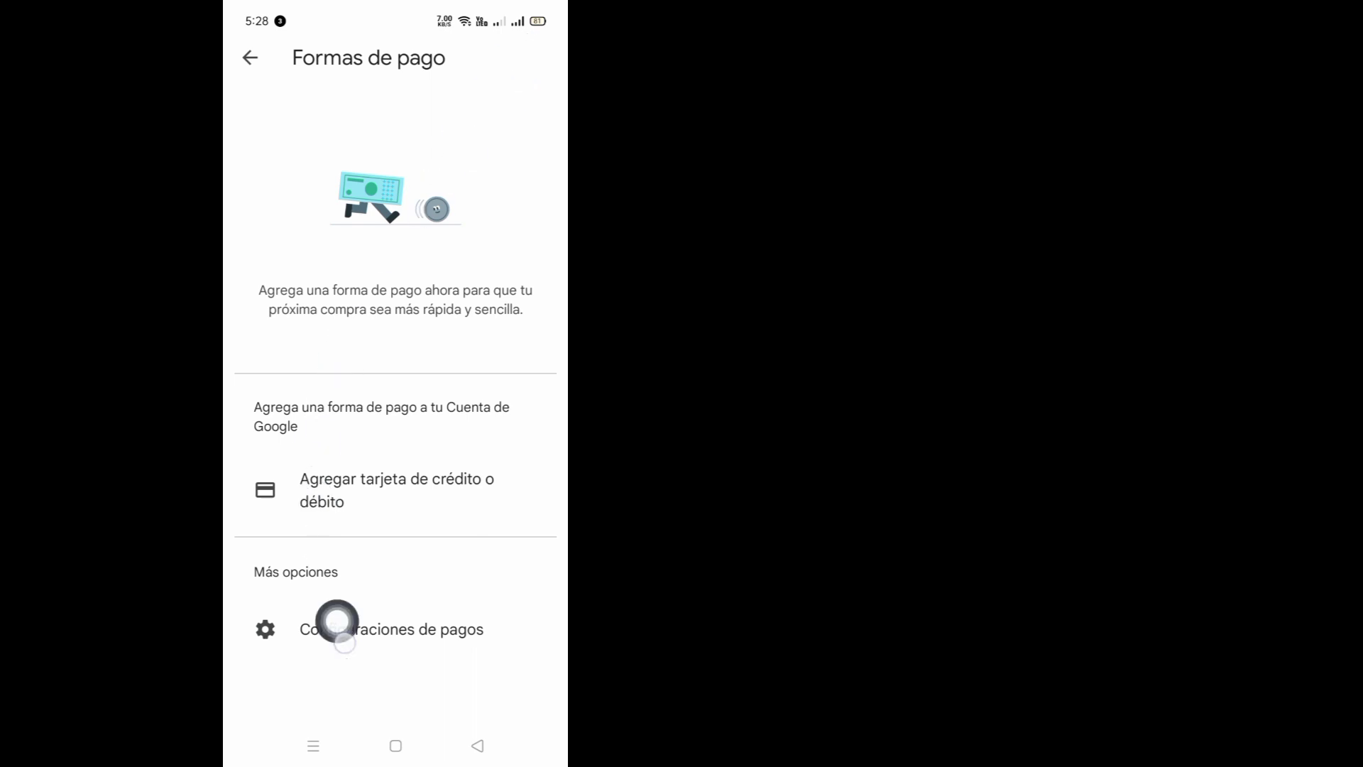
# From Configuraciones de pagos, start a new card form and expand Billing address.
pyautogui.click(391, 628)
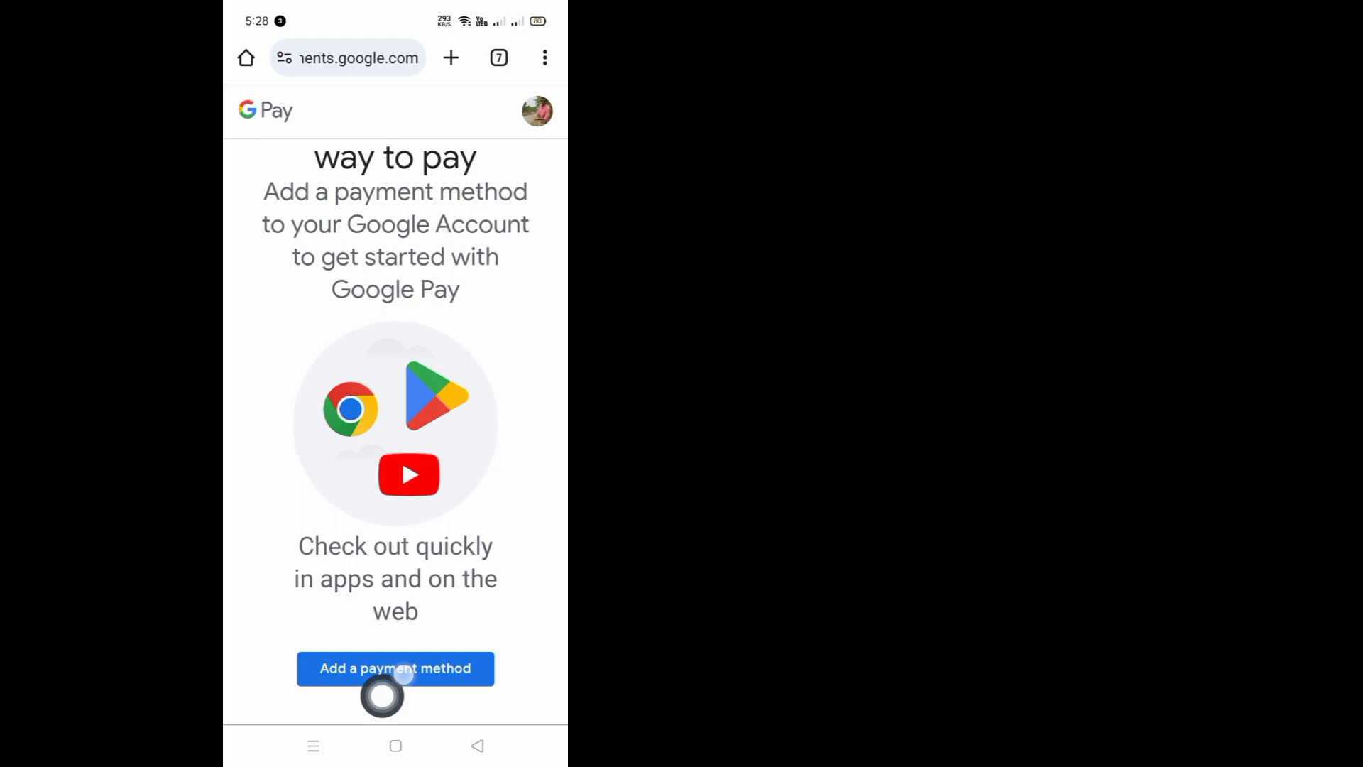
pyautogui.click(441, 671)
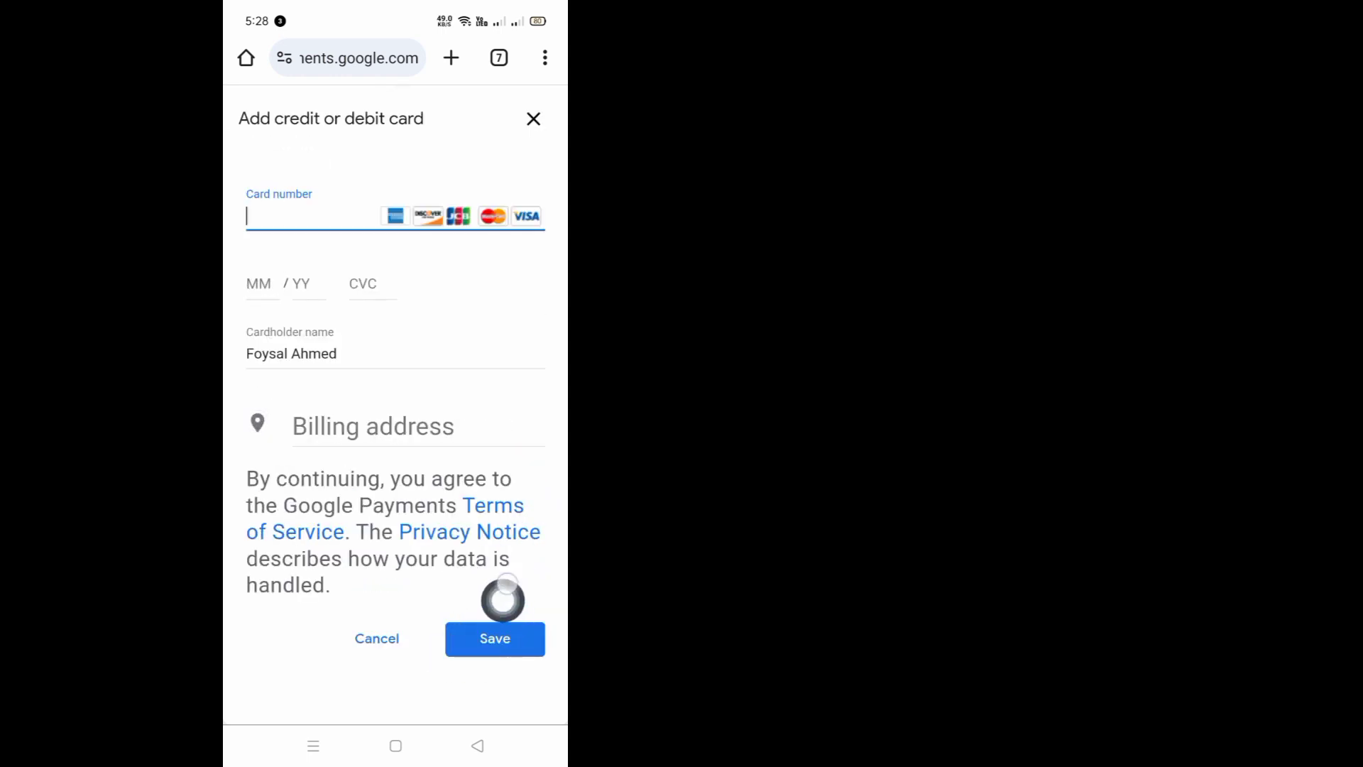
pyautogui.click(495, 638)
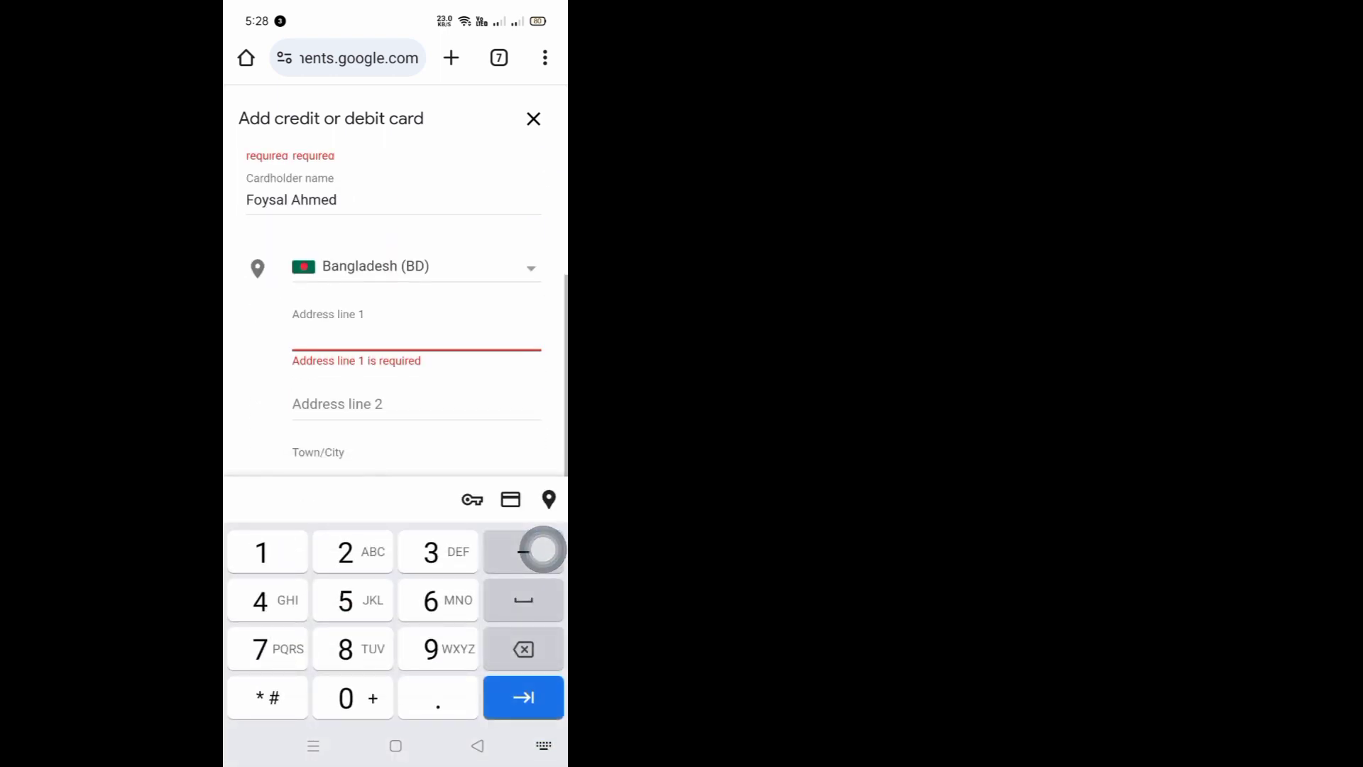
# Keep Bangladesh (BD) as billing country and try saving the card form.
pyautogui.click(531, 267)
pyautogui.scroll(-5, 394, 426)
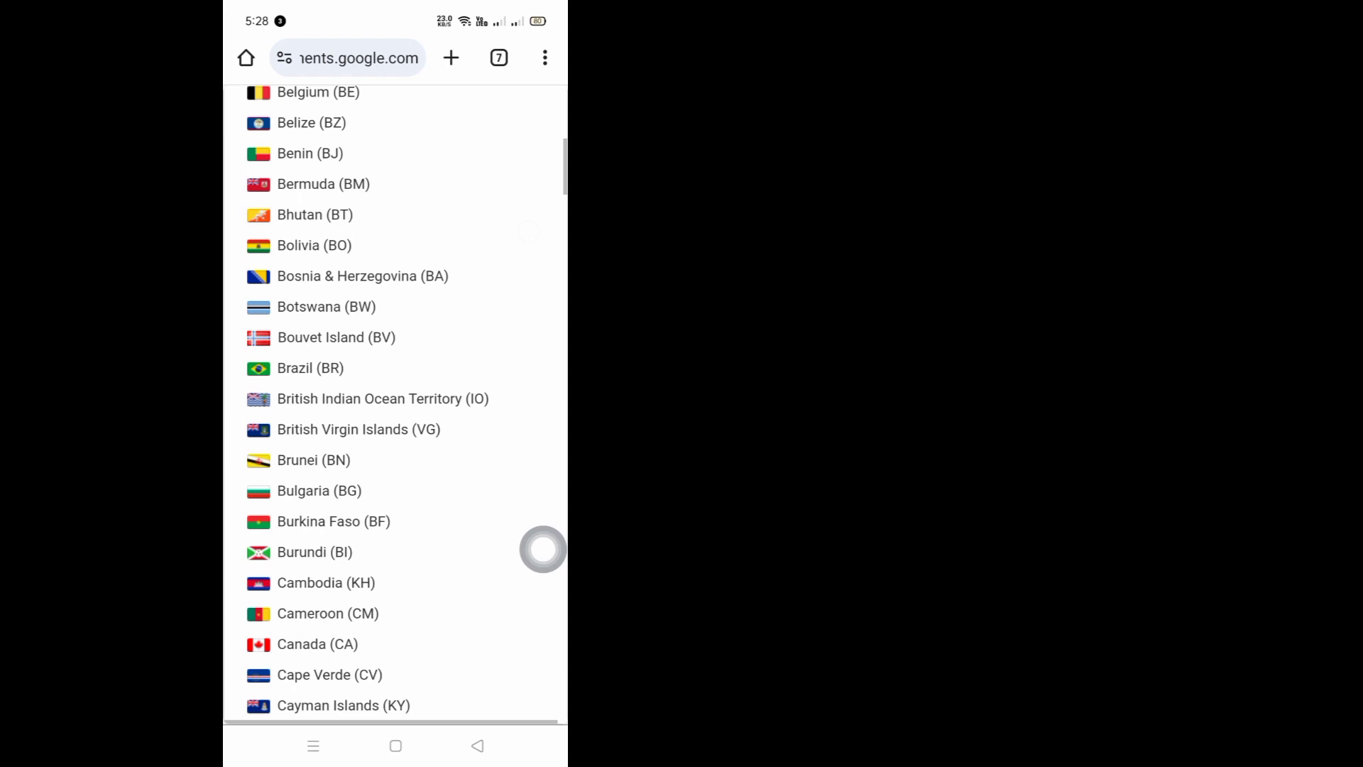
pyautogui.scroll(-5, 395, 426)
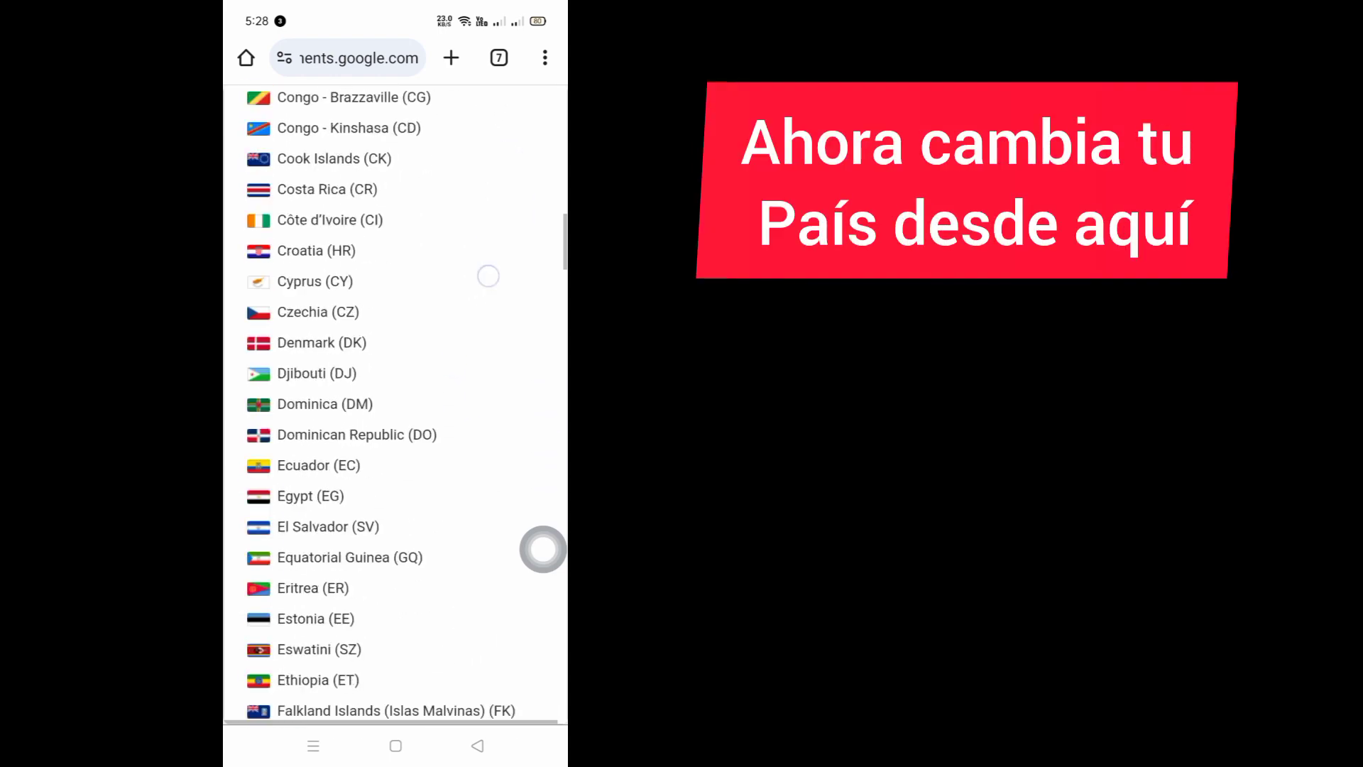
pyautogui.scroll(-5, 394, 426)
pyautogui.scroll(5, 394, 426)
pyautogui.scroll(5, 395, 426)
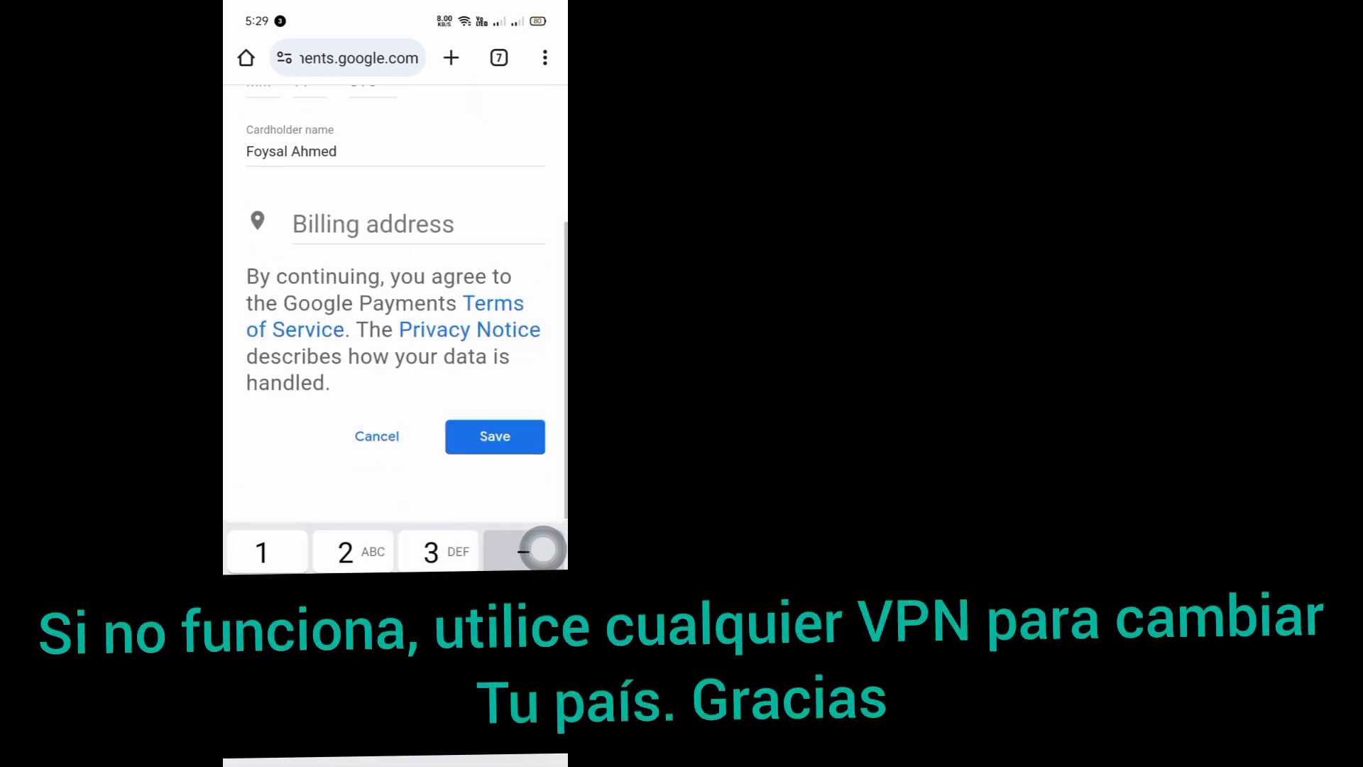
pyautogui.click(494, 436)
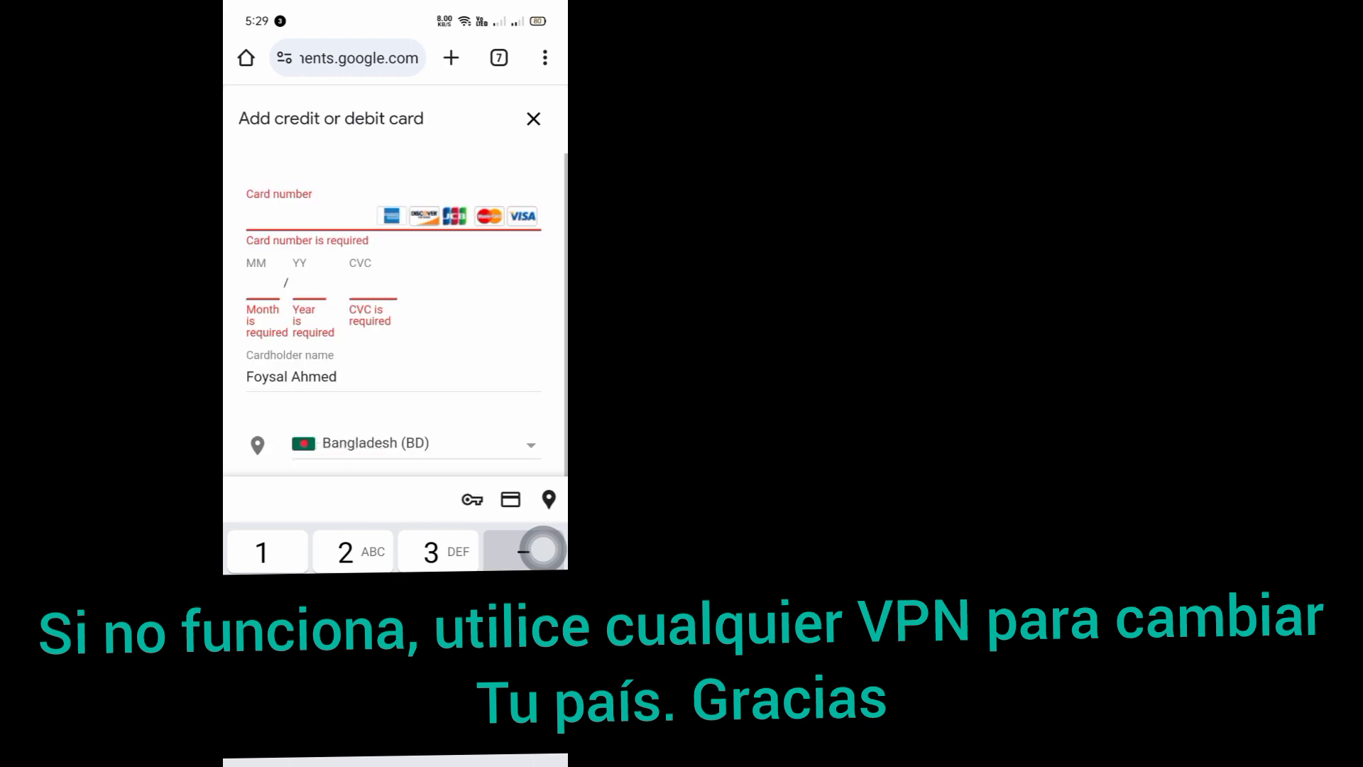